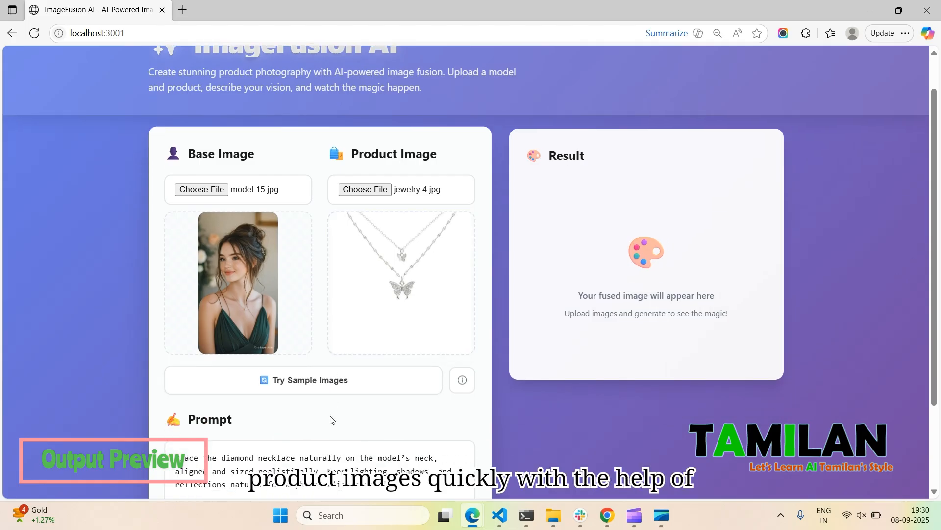
Step: Generate the fusion of the loaded model 15.jpg and jewelry 4.jpg images using the existing necklace prompt
scroll(330, 417, "down", 2)
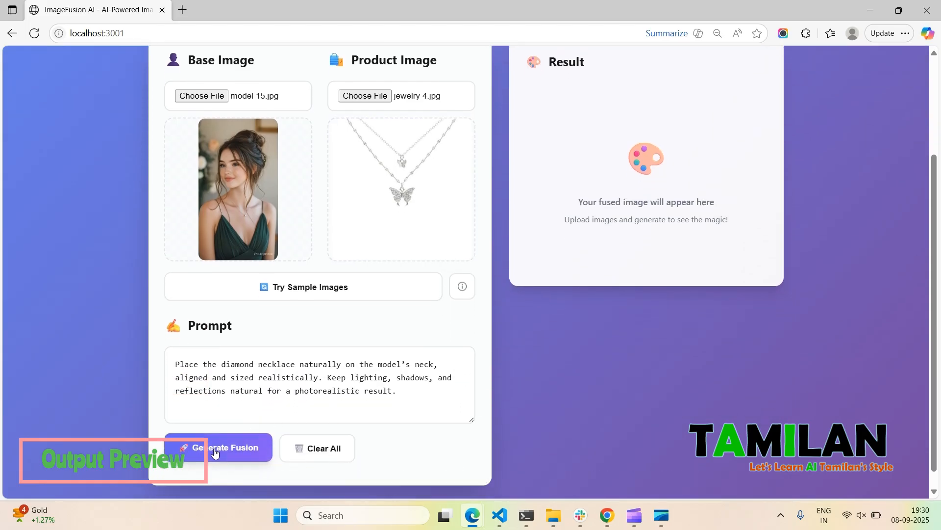
left_click(214, 449)
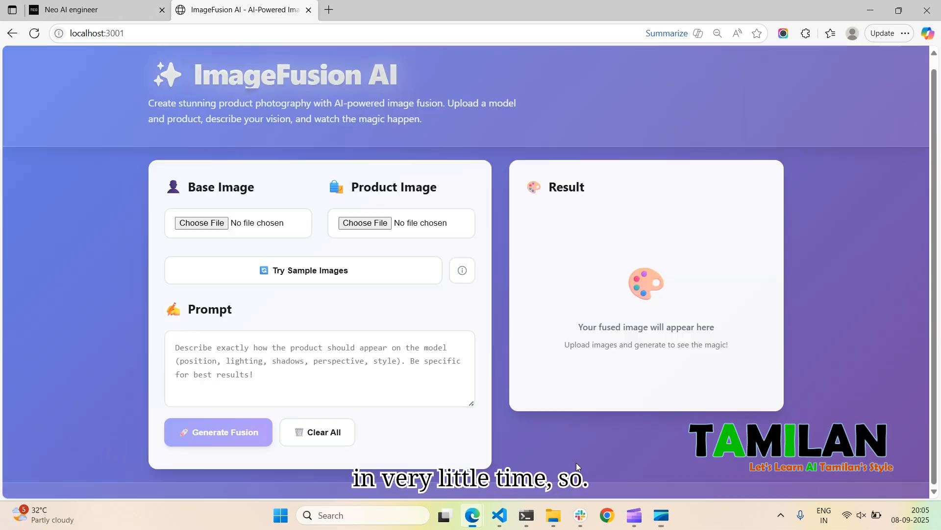
Step: Reload the ImageFusion AI page and load model 20.jpg from the model folder as the base image
left_click(31, 36)
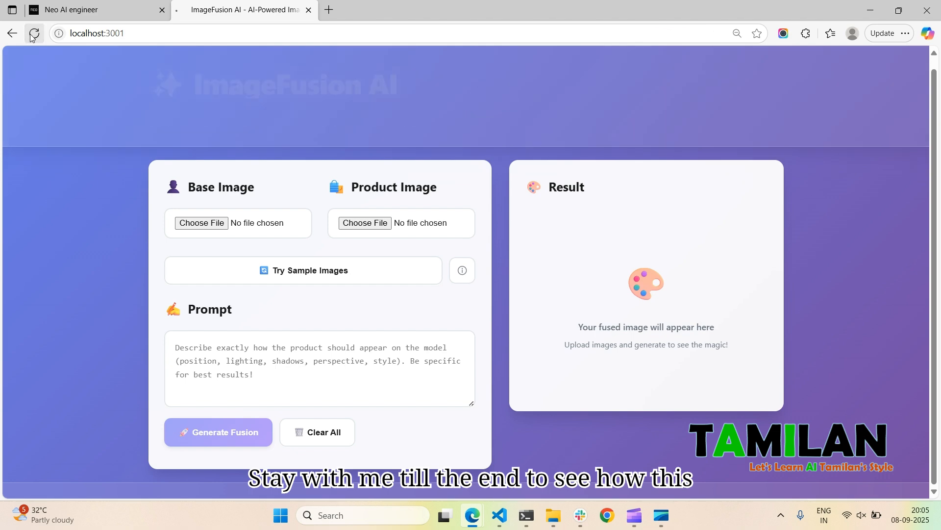
left_click(206, 222)
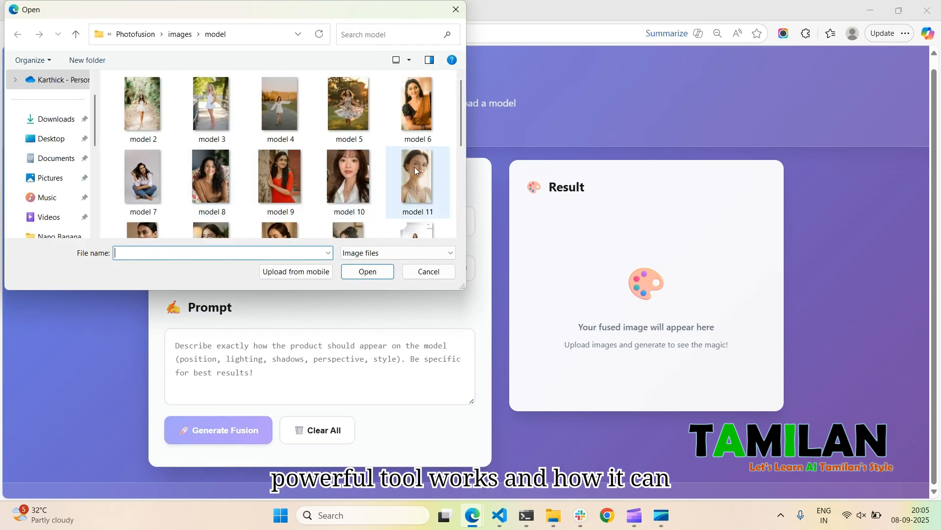
scroll(422, 170, "down", 3)
scroll(420, 168, "up", 1)
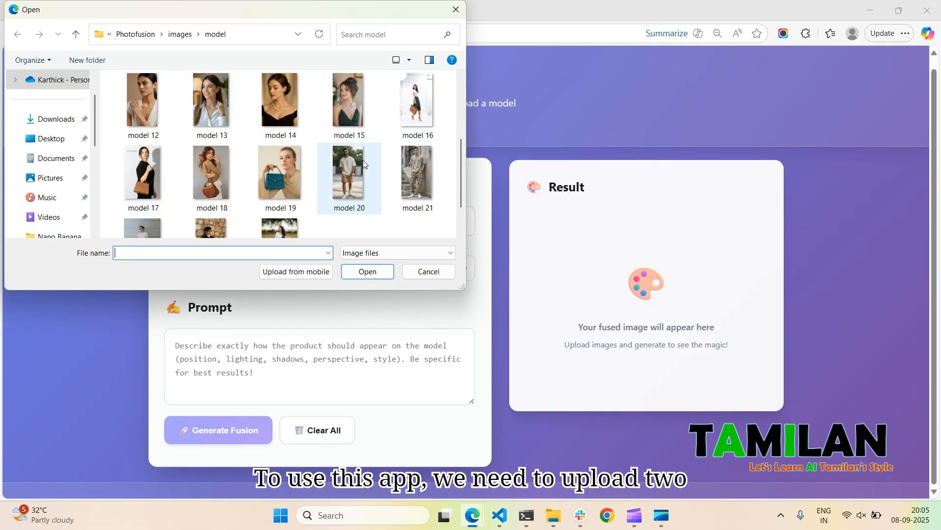
double_click(363, 162)
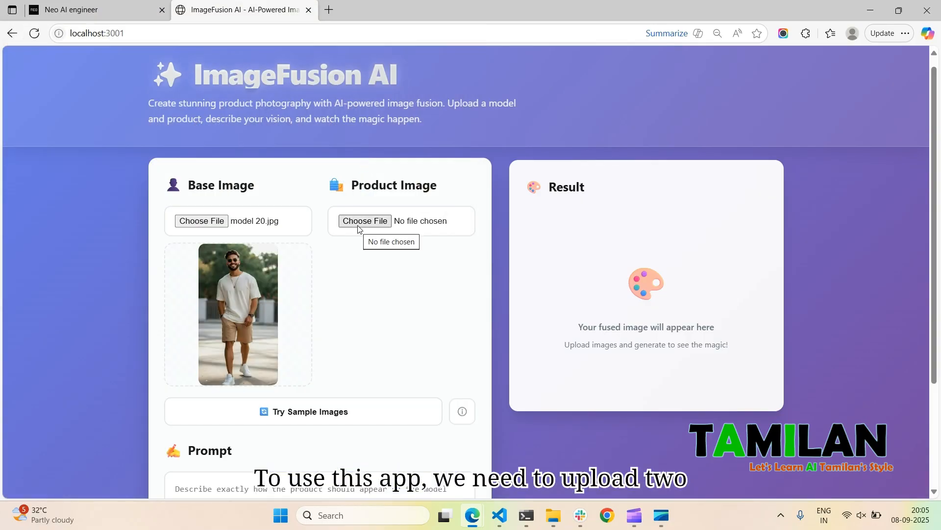
Step: Load t-shirt 1.jpg from the products folder inside images as the product image
left_click(358, 225)
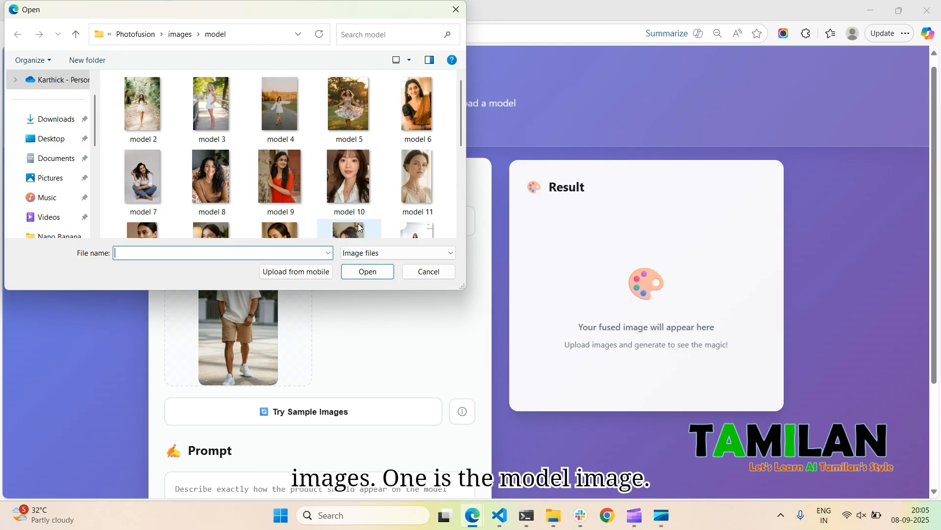
left_click(180, 35)
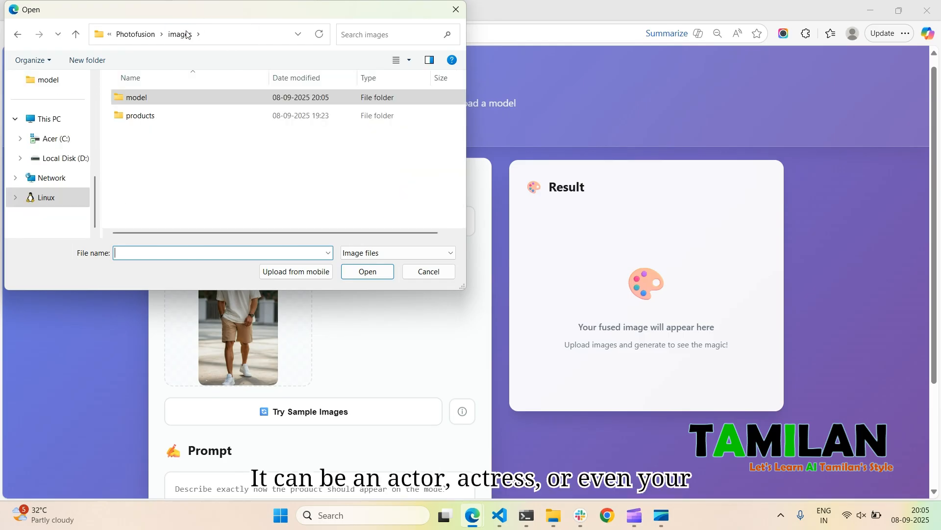
double_click(163, 115)
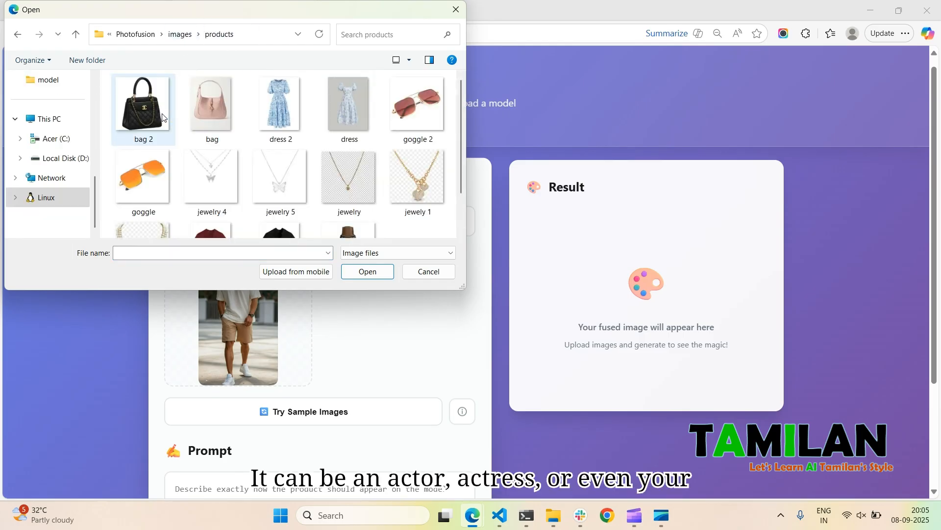
scroll(200, 177, "down", 2)
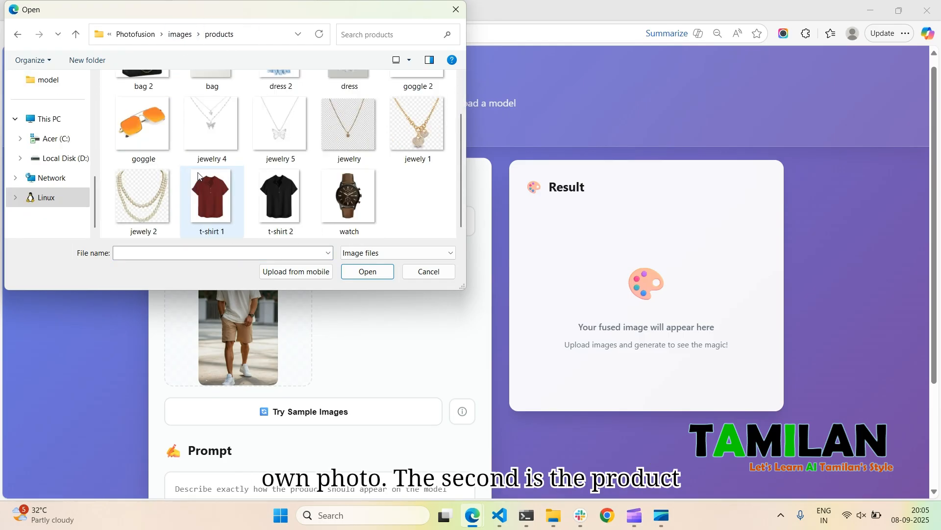
double_click(218, 201)
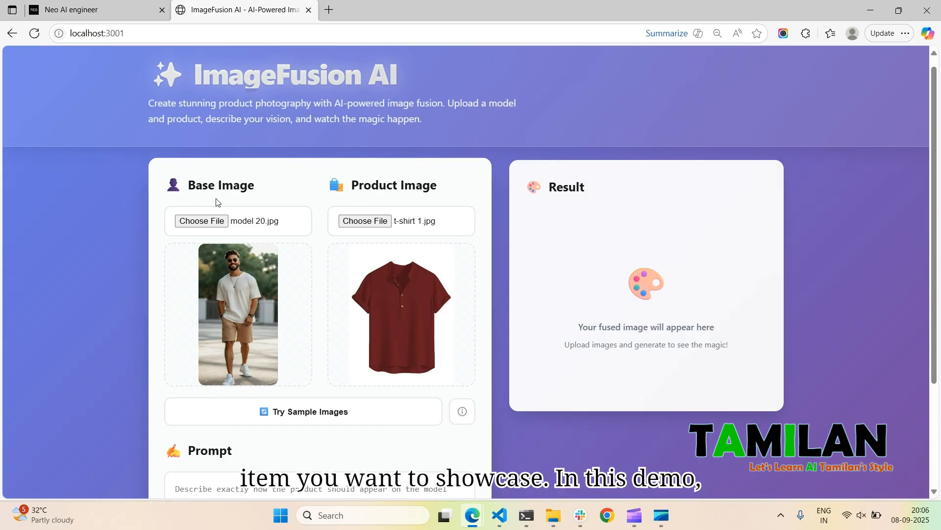
Step: Write the prompt "add the provided t-shirts on the model body. aligning naturally with his body."
scroll(274, 286, "down", 2)
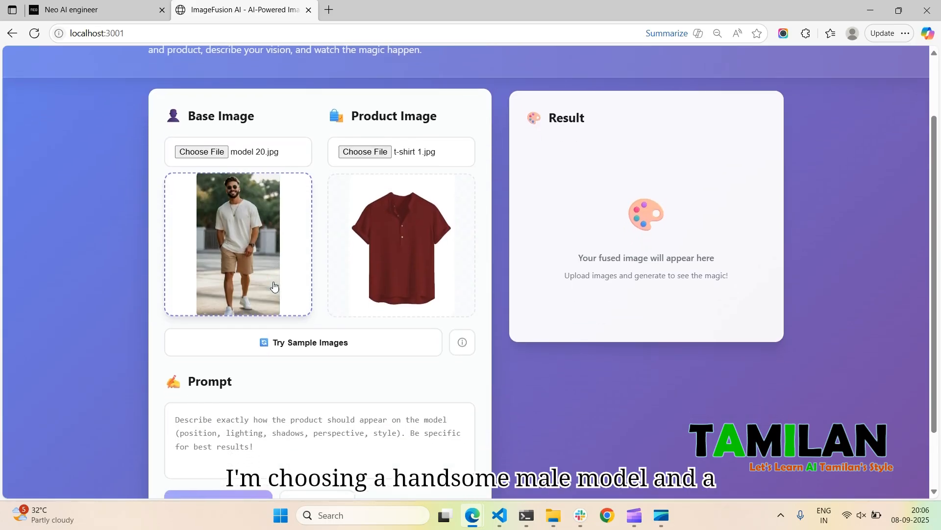
left_click(265, 417)
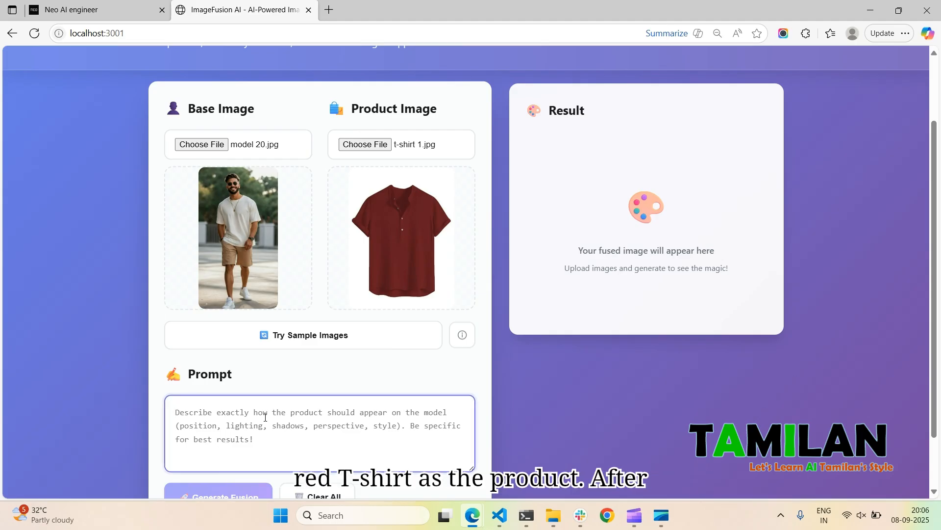
type("add the provid")
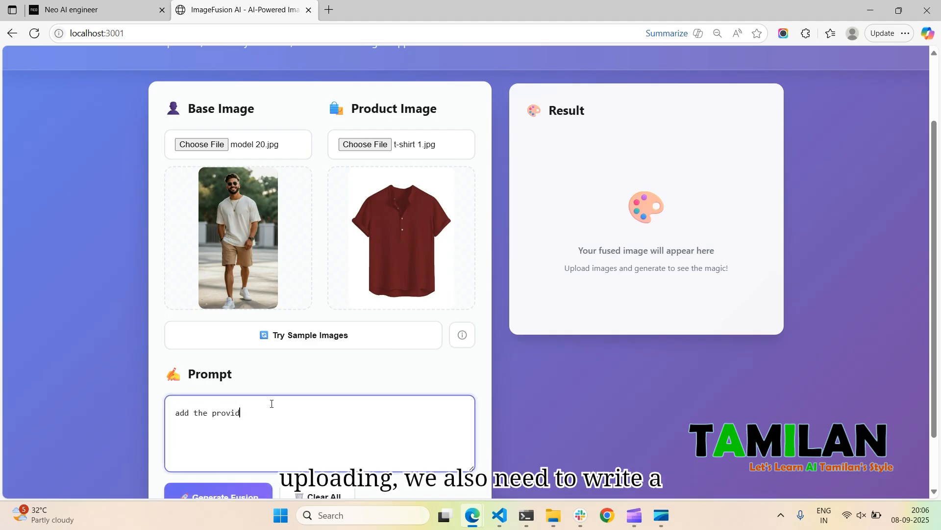
type("ed t-shirts on the ")
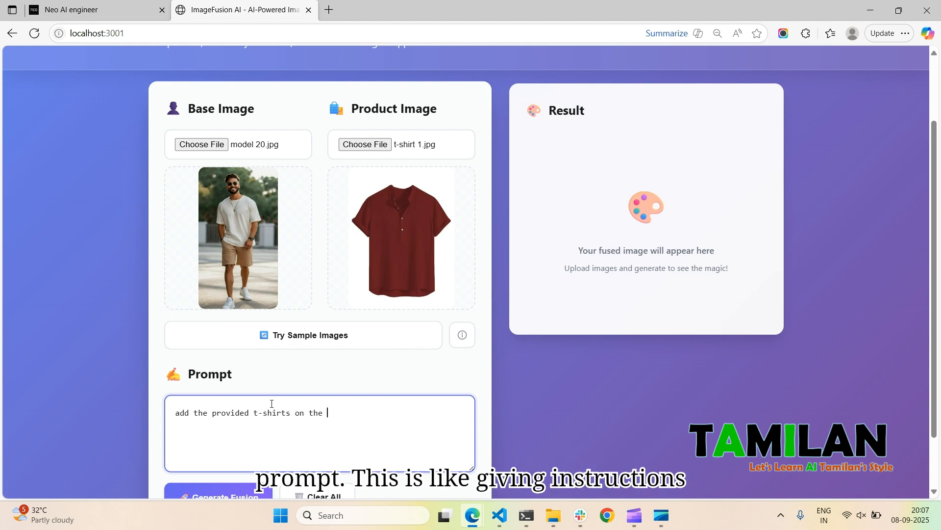
type("model body. a")
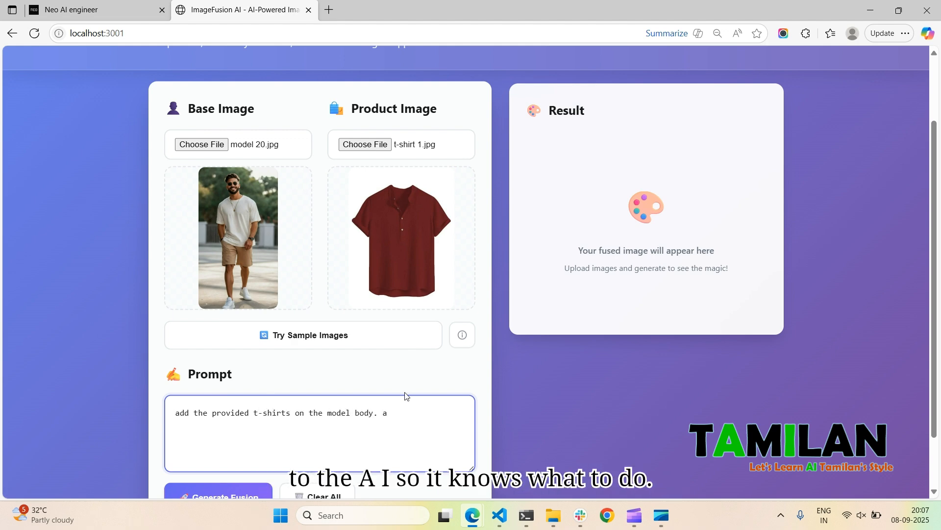
type("ligning naturwith")
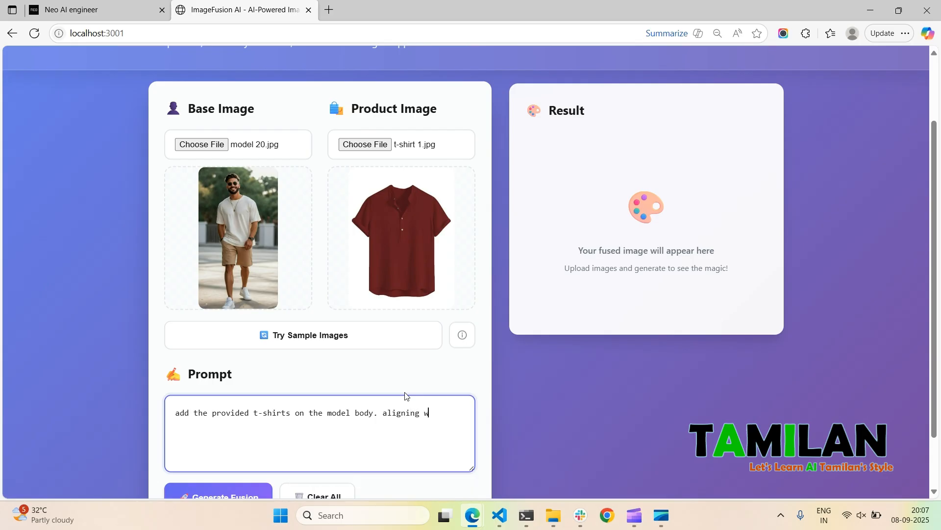
key("Left")
key("Left")
key("Left")
key("Left")
type("naturally")
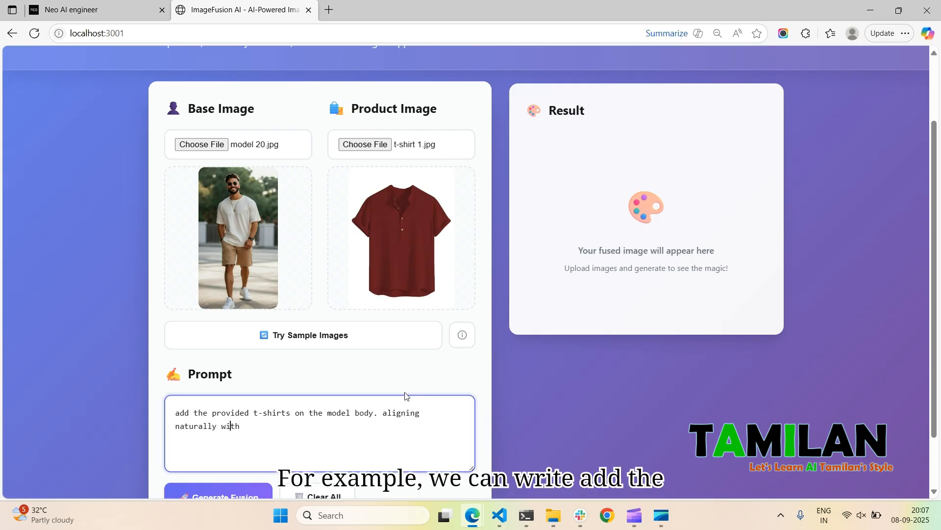
key("End")
type("his body.")
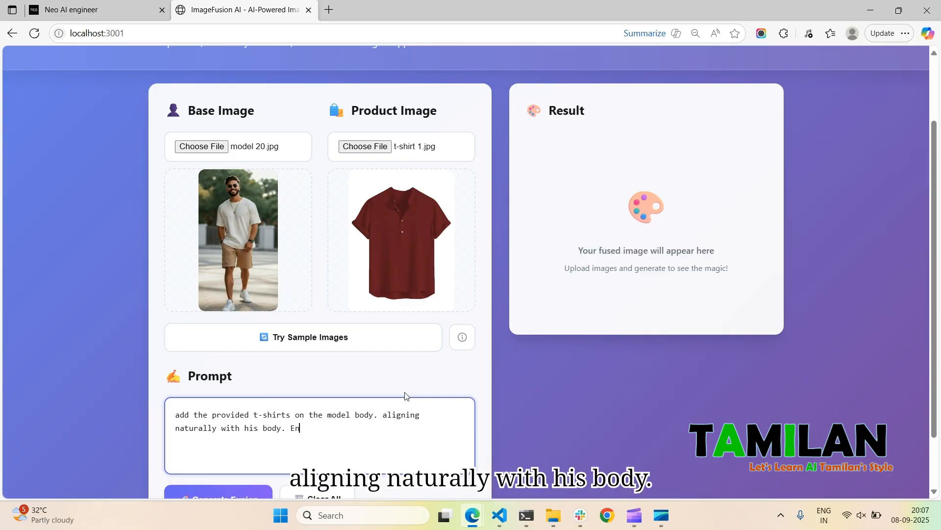
Step: Extend the prompt with "Ensure the correct size" and generate the fusion image
type(" Ensure ")
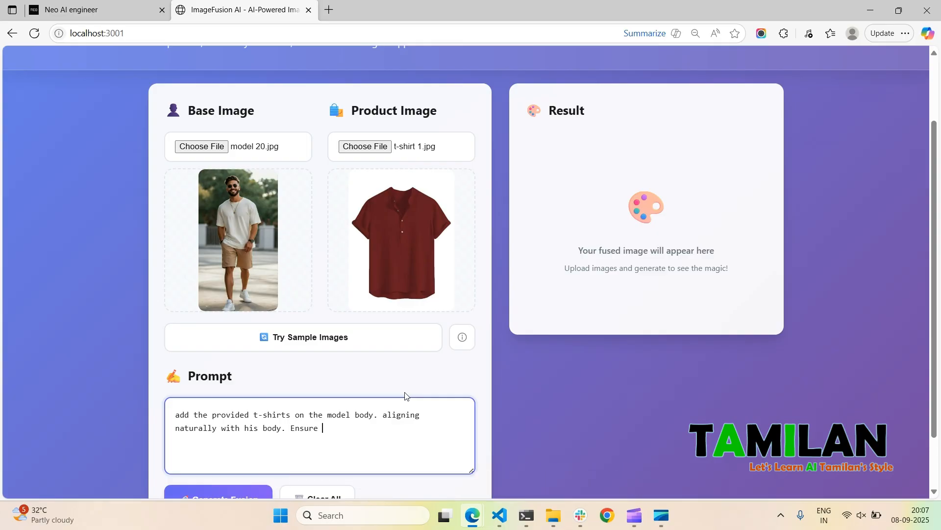
type("the ")
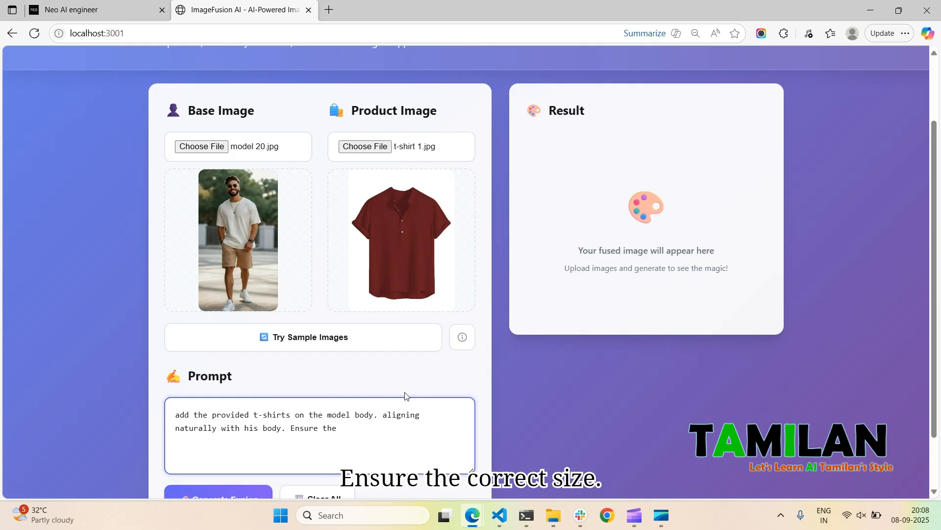
type("correct size")
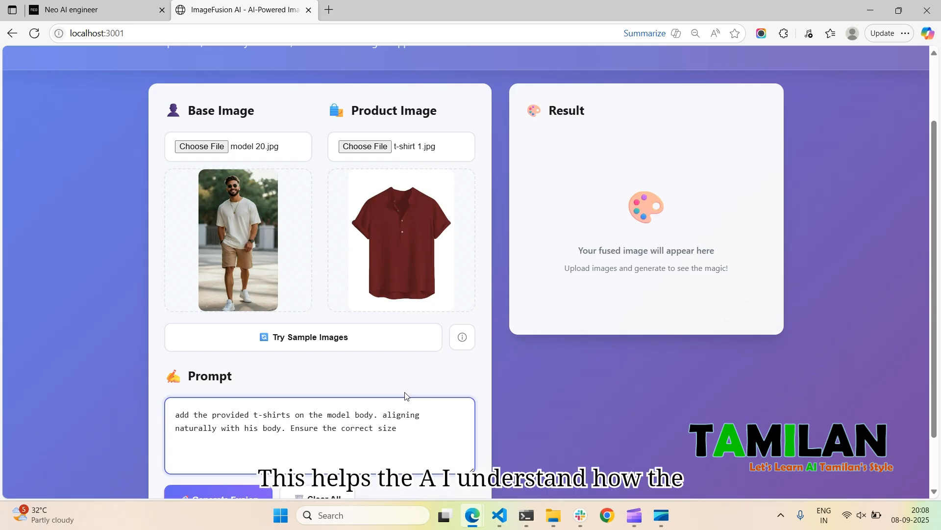
scroll(405, 395, "down", 1)
left_click(249, 458)
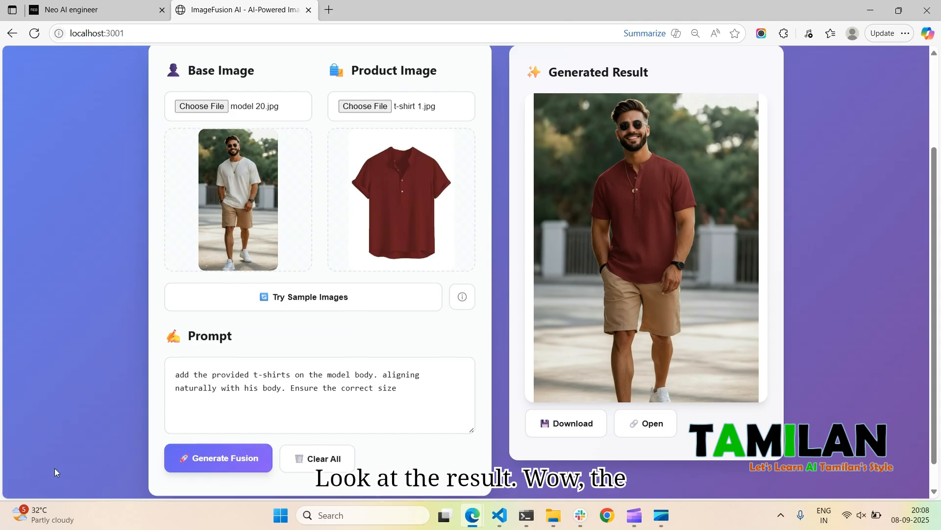
Step: Download the generated red-shirt image and view it both as the saved imagefusion-result.png file and in its own browser tab, closing each view
scroll(487, 405, "down", 1)
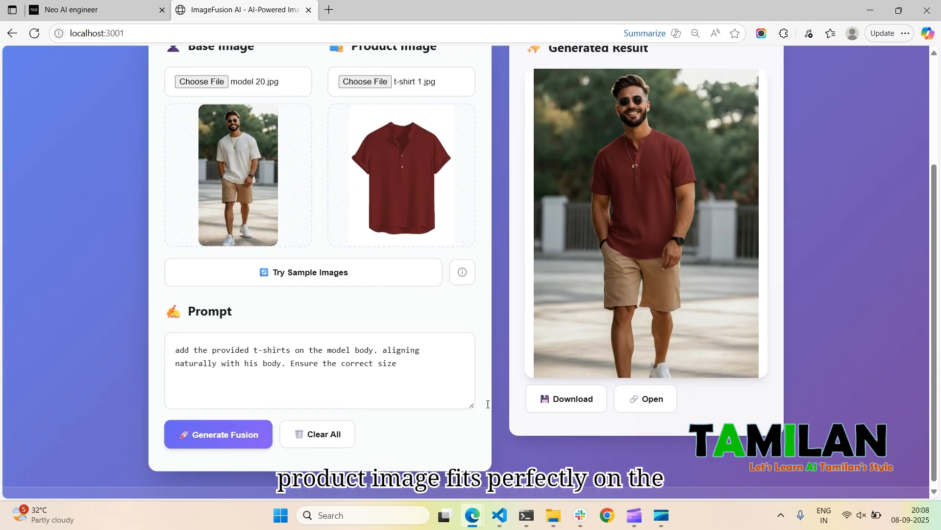
left_click(571, 398)
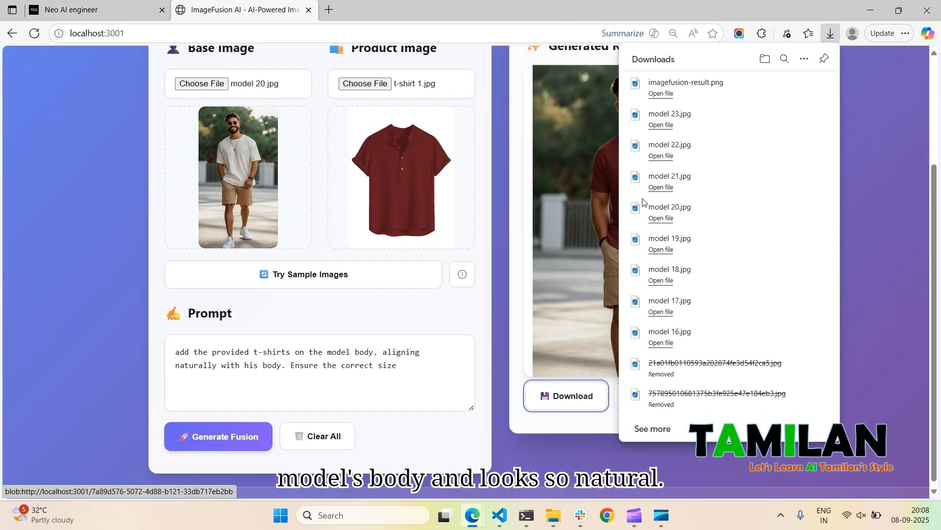
left_click(662, 94)
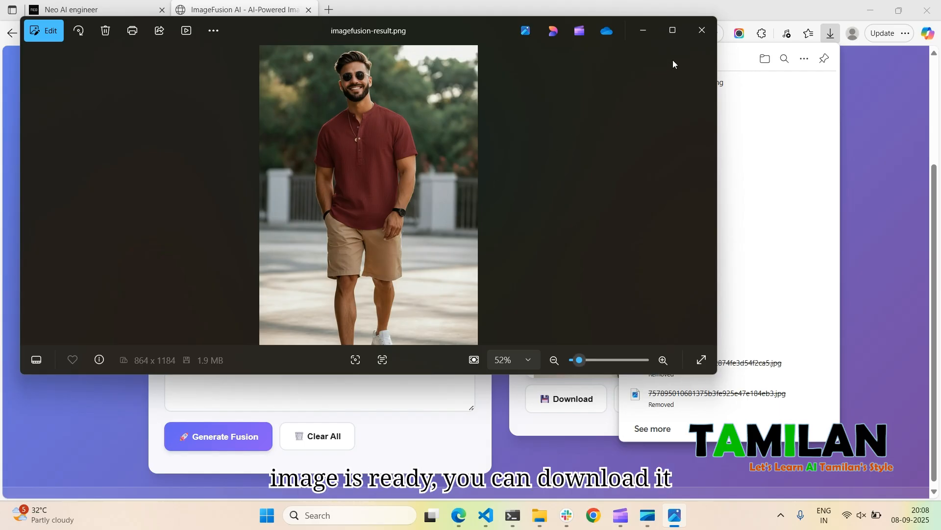
left_click(701, 30)
left_click(908, 175)
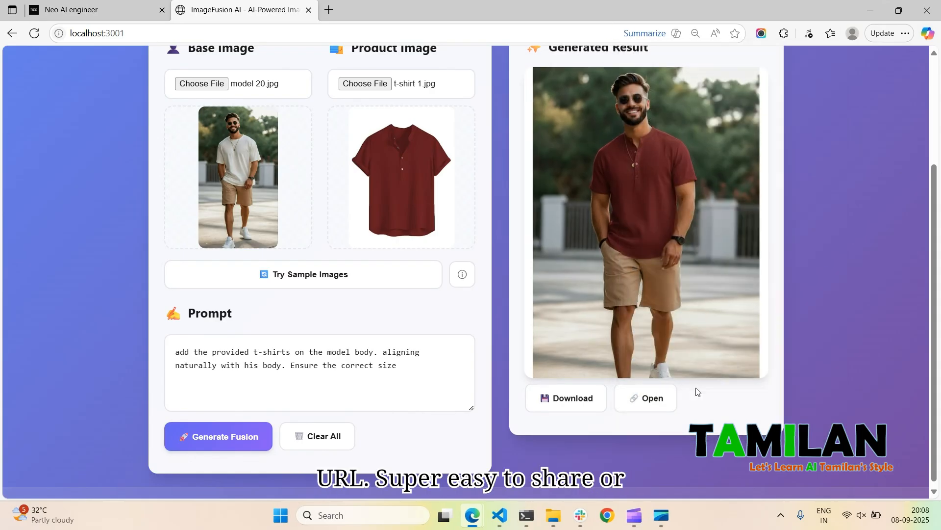
left_click(652, 399)
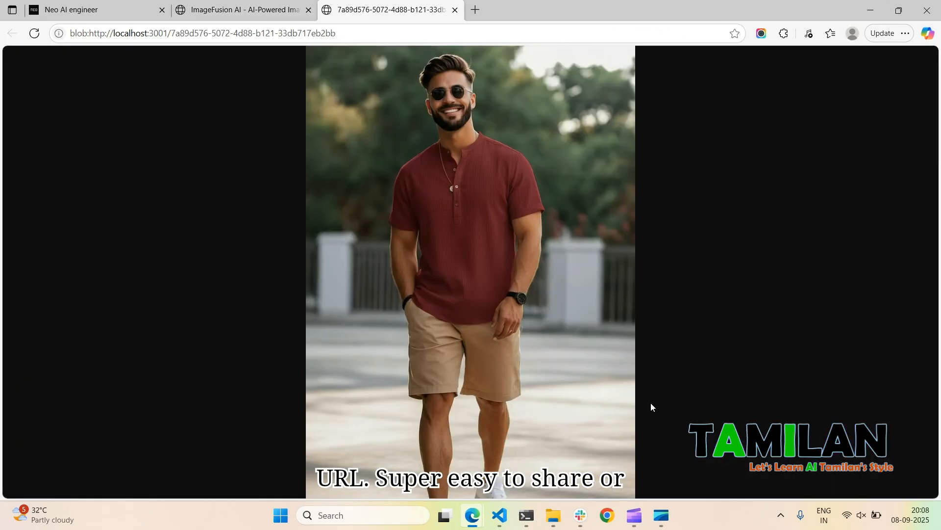
left_click(455, 10)
Step: Replace the product image with t-shirt 2.jpg and generate the fusion again with the same prompt
scroll(360, 115, "up", 1)
left_click(359, 111)
scroll(324, 175, "down", 2)
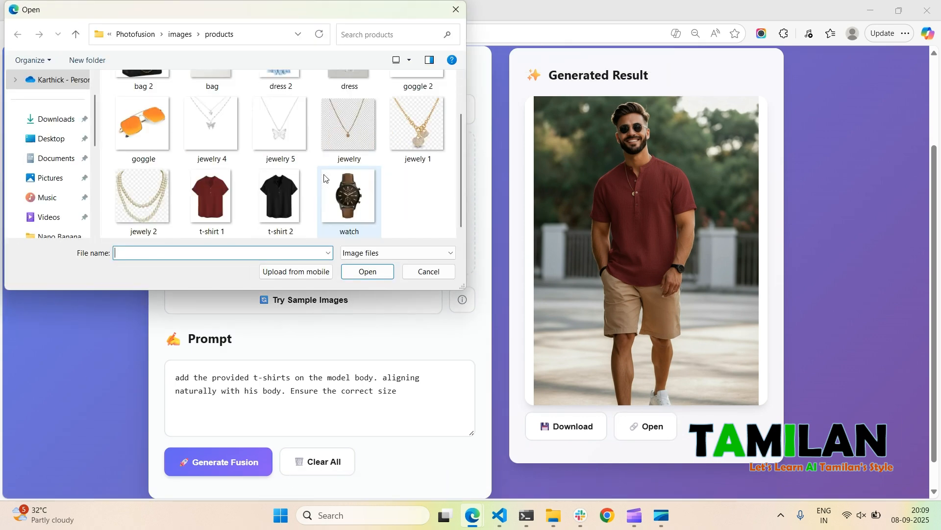
double_click(284, 193)
scroll(279, 259, "down", 1)
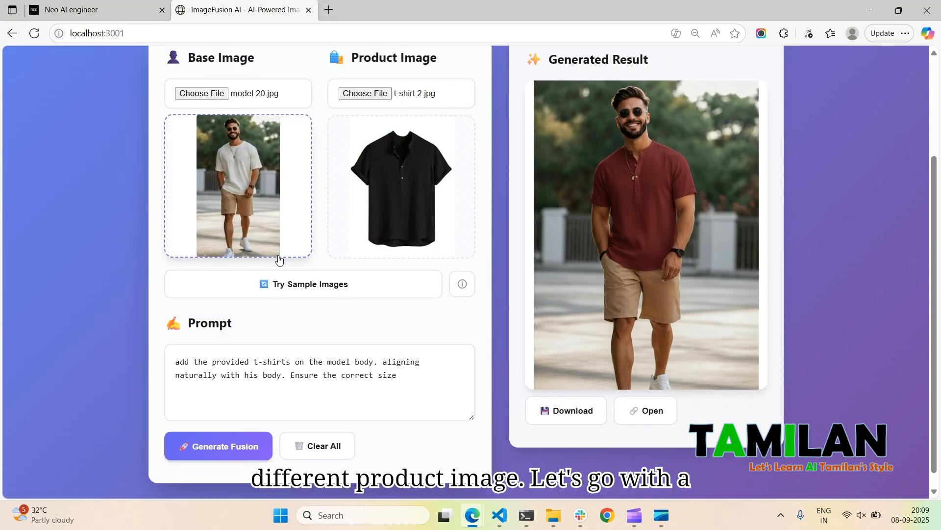
left_click(219, 446)
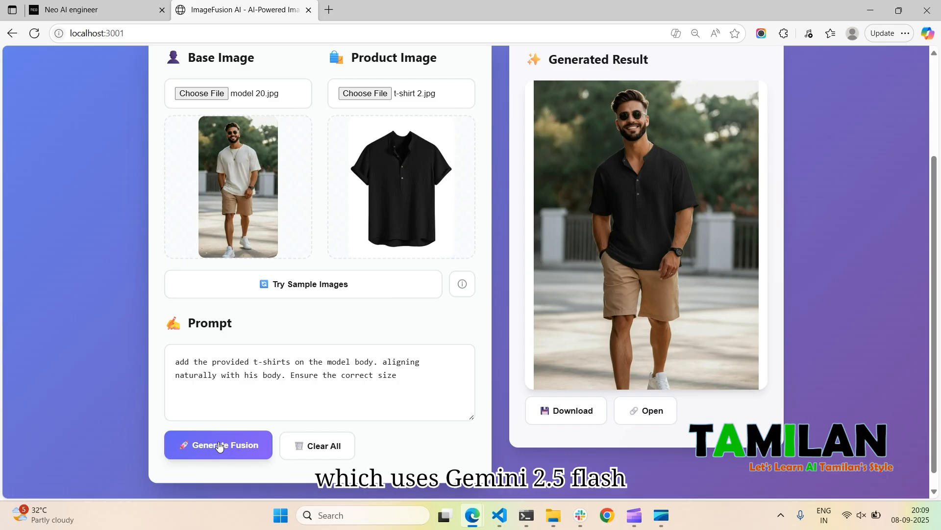
Step: Open the generated black-shirt image in its own browser tab and inspect the shirt and shorts at full size
left_click(650, 409)
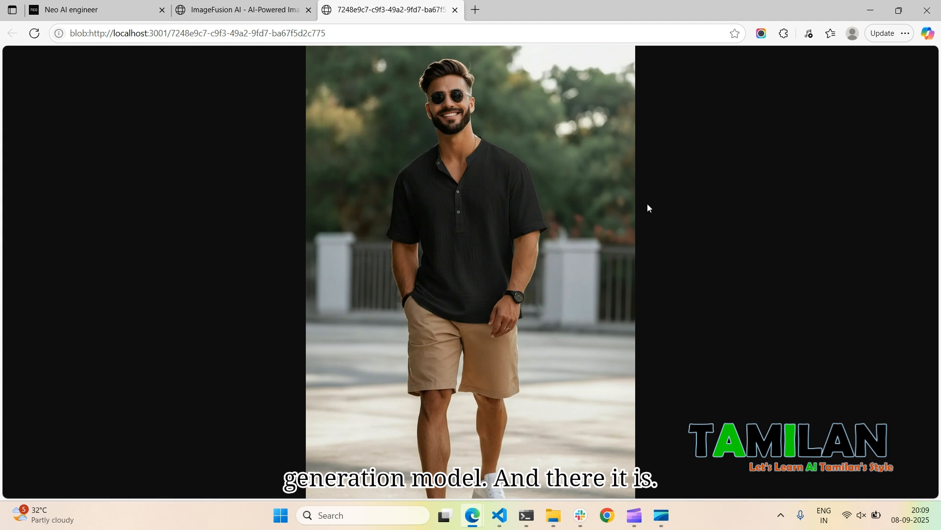
left_click(431, 238)
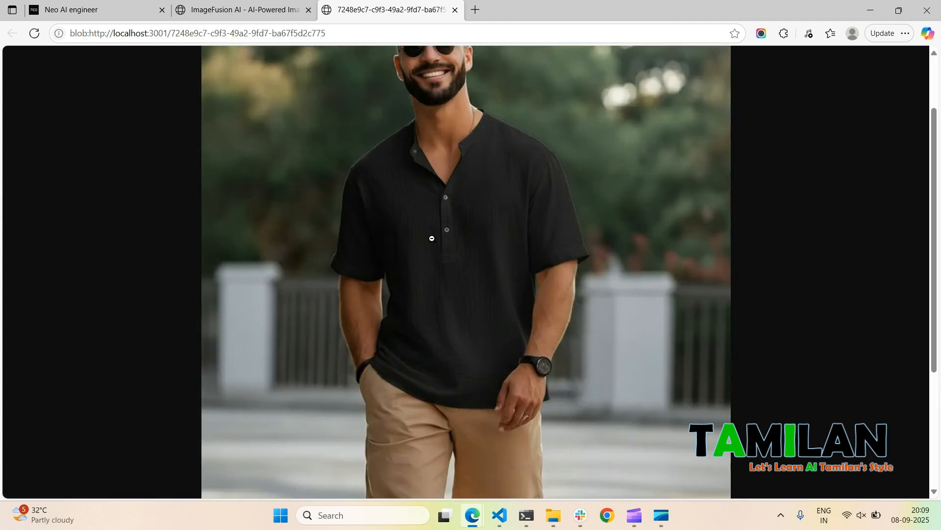
scroll(431, 237, "up", 2)
scroll(449, 201, "down", 4)
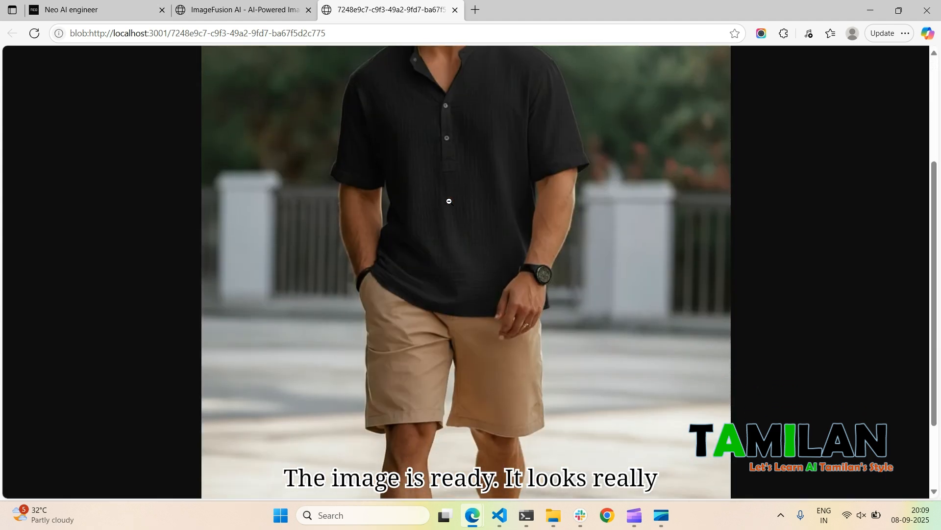
left_click(449, 201)
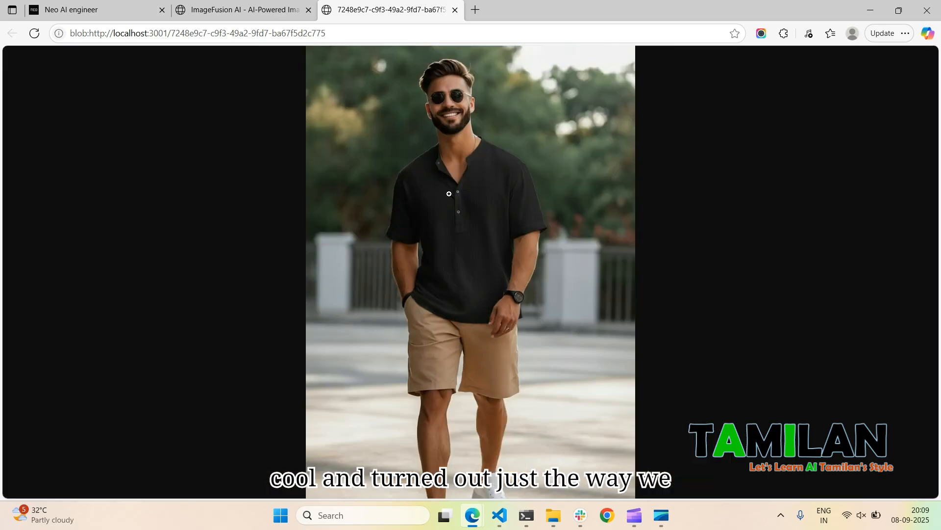
Step: Close the full-size result, replace the base image with model 22.jpg from the model folder, and generate the fusion with the same t-shirt and prompt
left_click(455, 11)
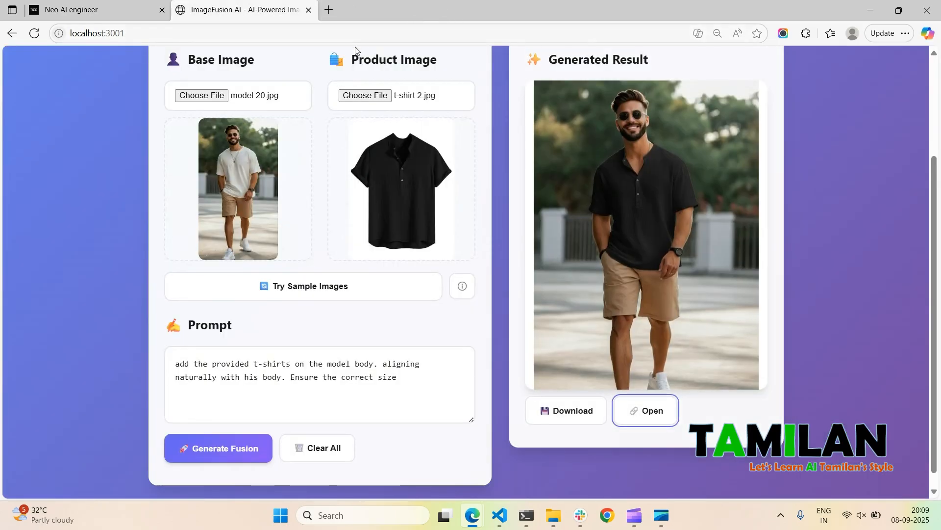
left_click(210, 94)
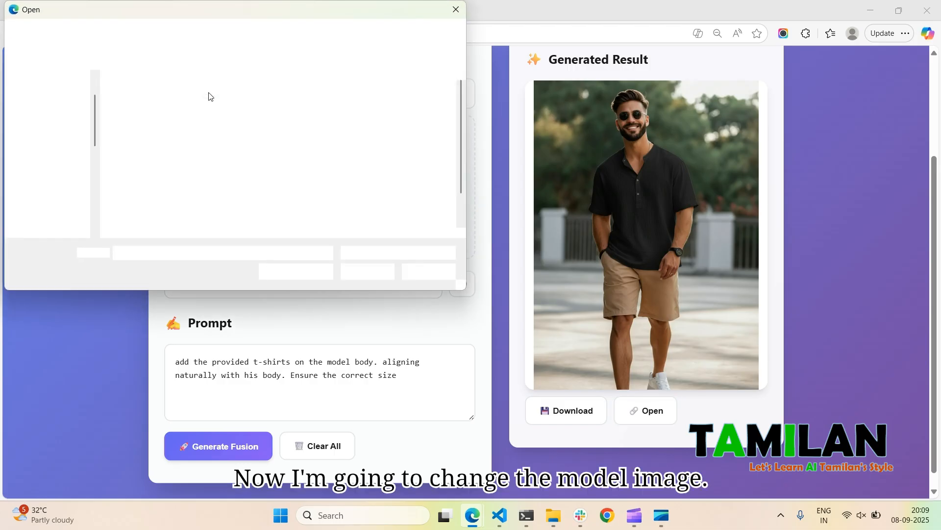
scroll(246, 172, "down", 1)
left_click(180, 34)
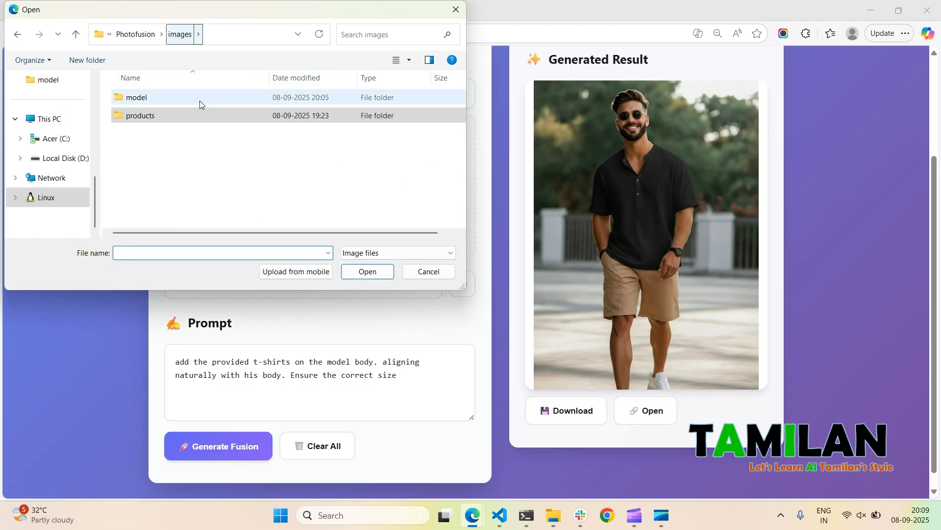
double_click(178, 96)
scroll(191, 181, "down", 3)
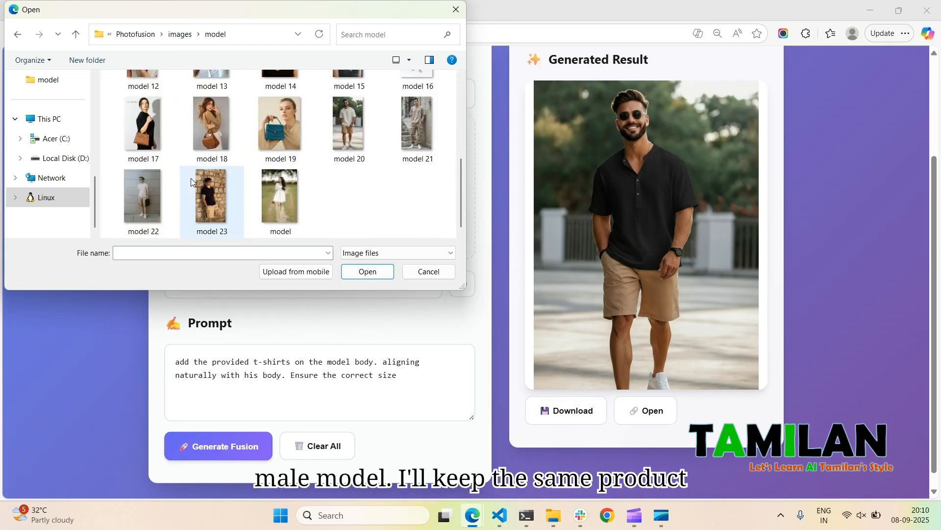
double_click(135, 189)
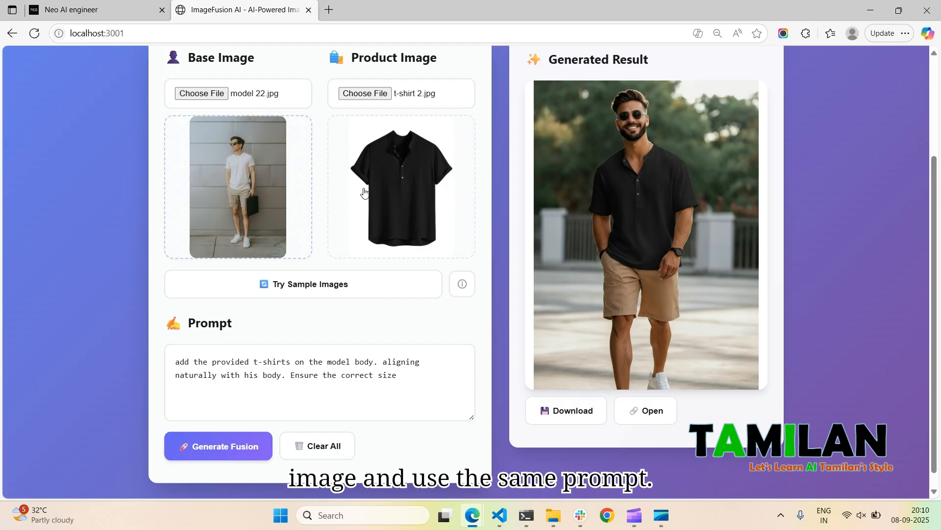
left_click(218, 444)
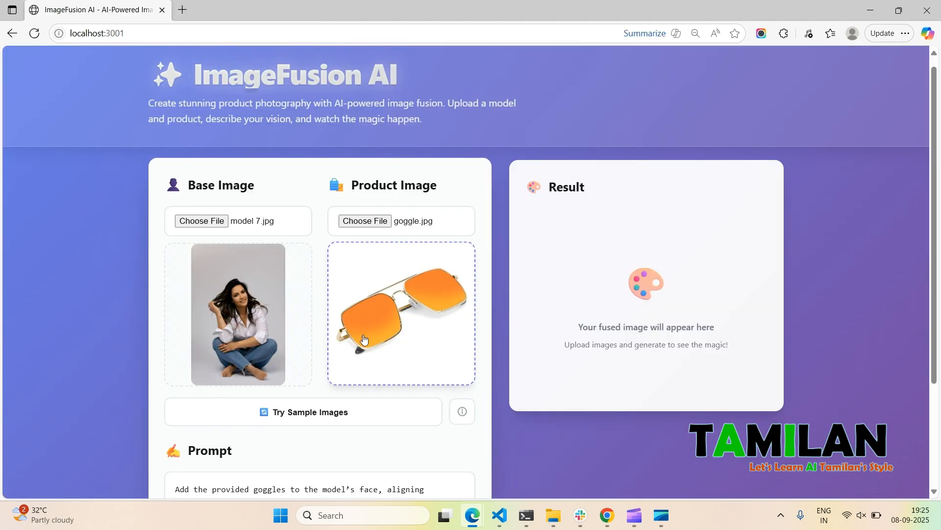
Step: Generate goggle.jpg fusions with the goggles prompt, first on model 7.jpg and again on model 6.jpg
scroll(346, 393, "down", 3)
left_click(239, 444)
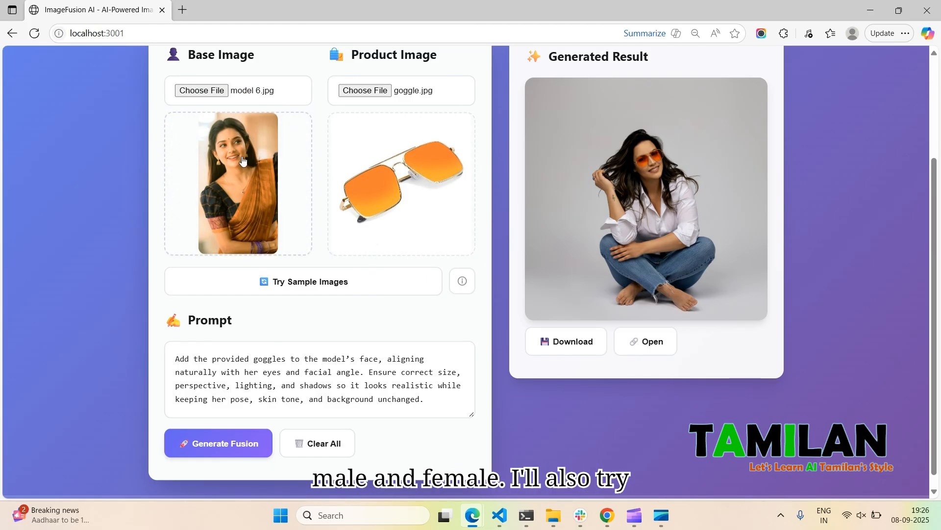
left_click(239, 447)
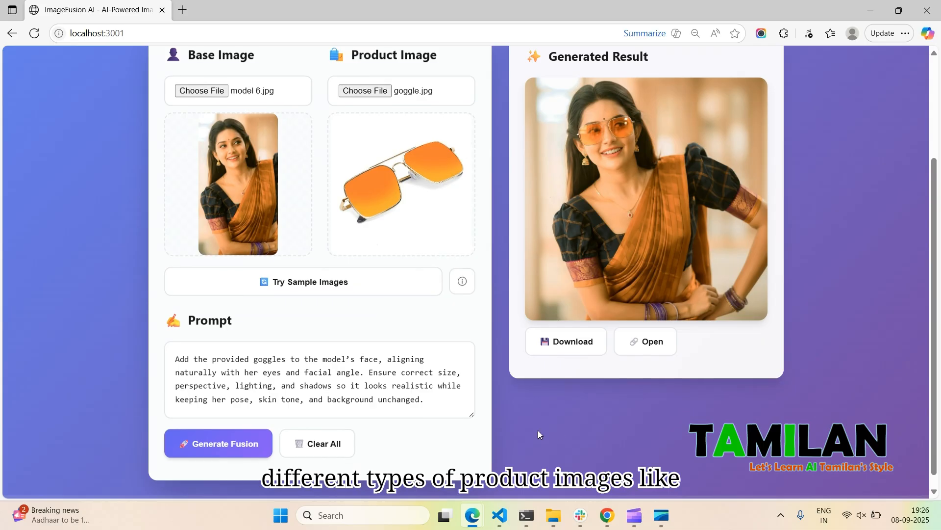
Step: Replace both the base image and the product image with other files and generate the fusion
left_click(199, 90)
double_click(348, 134)
left_click(363, 90)
double_click(169, 171)
left_click(223, 443)
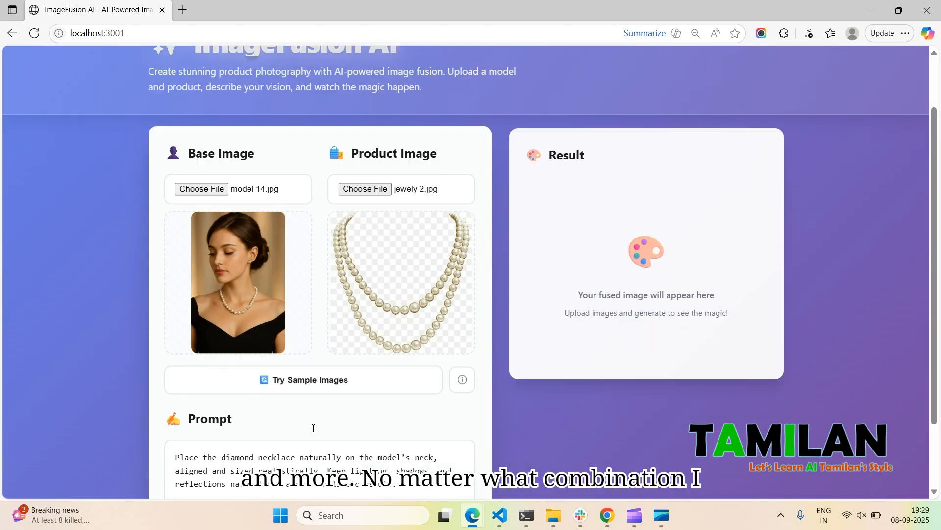
Step: Generate the fusion of model 14.jpg with the pearl necklace jewely 2.jpg using the necklace placement prompt
scroll(230, 448, "down", 2)
left_click(229, 448)
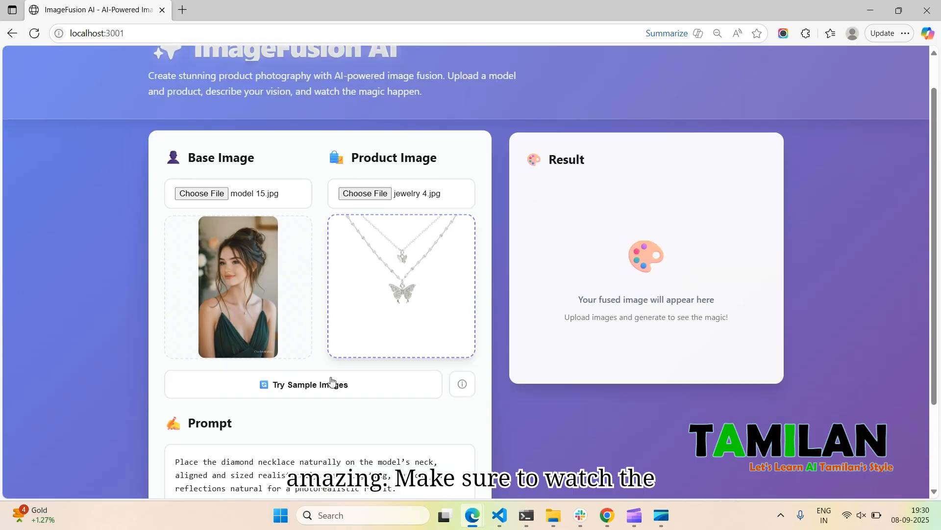
scroll(331, 381, "down", 2)
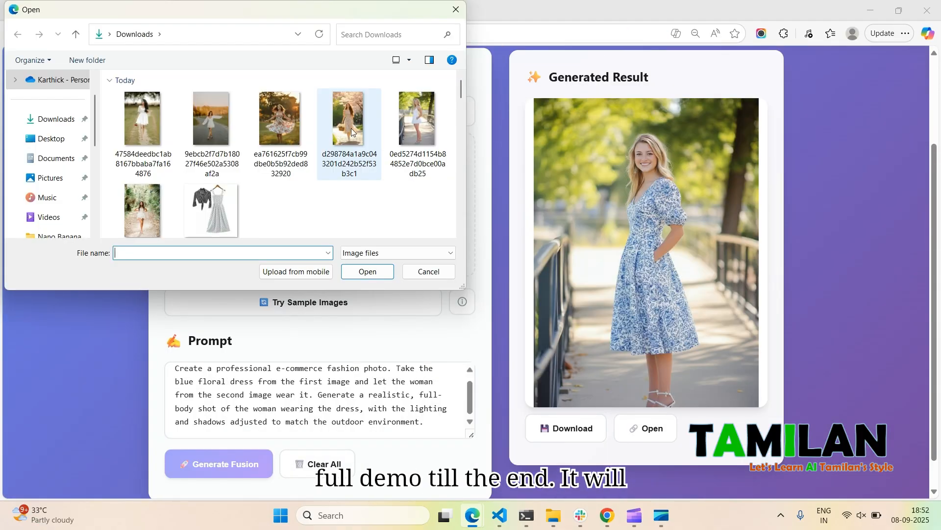
Step: Generate dress 2.jpg fusions on two base images from Downloads in turn: 47584d…4876.jpg and 9ebcb2f…af2a.jpg
left_click(141, 116)
double_click(134, 116)
left_click(227, 471)
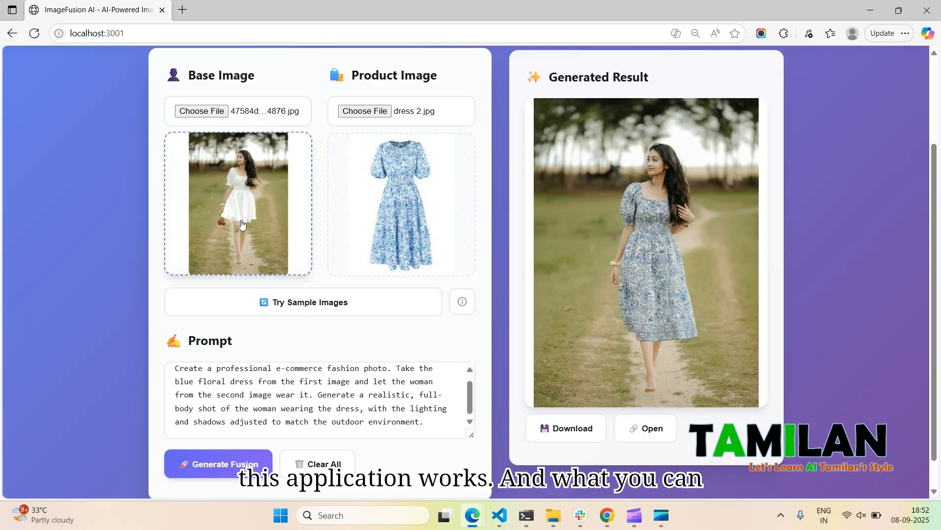
left_click(204, 111)
key("Escape")
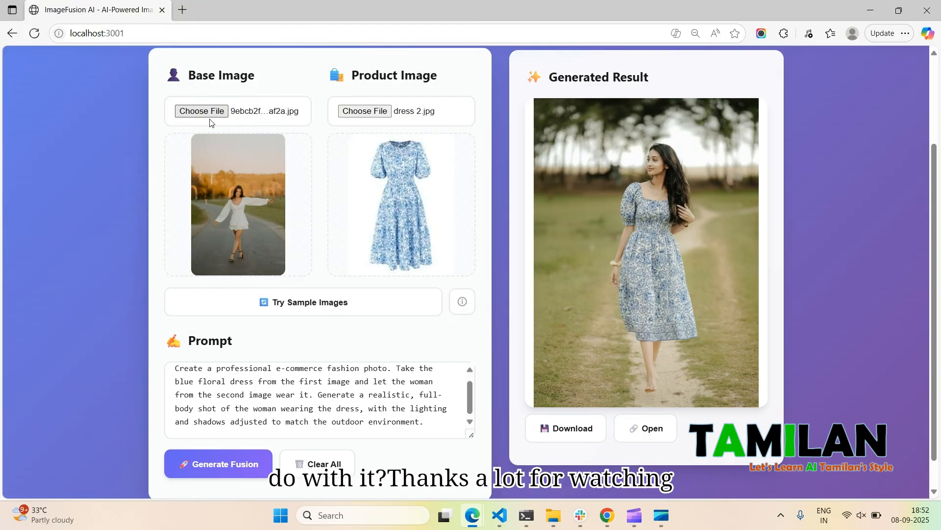
left_click(222, 466)
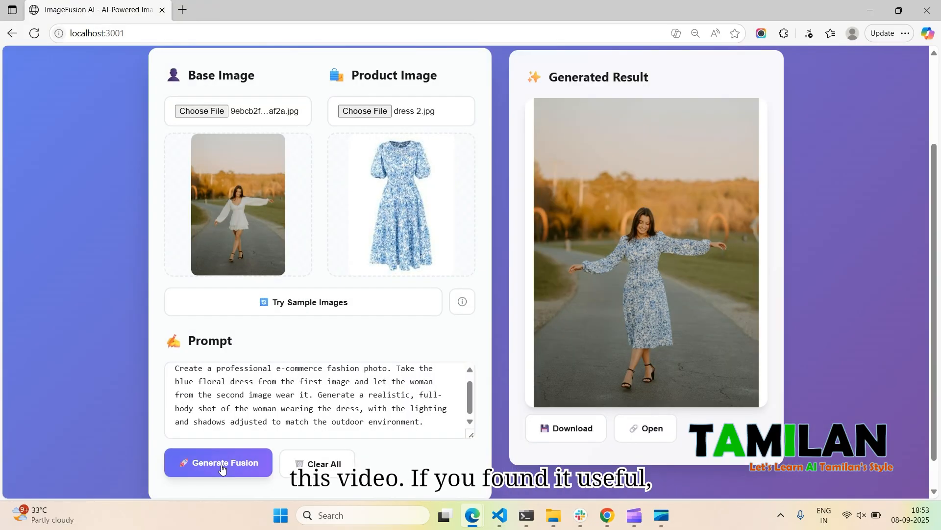
Step: Generate the blue floral dress fusion on base image ea7616…2920.jpg, and repeat it with base image d29878…b3c1.jpg
left_click(234, 240)
double_click(280, 120)
left_click(231, 464)
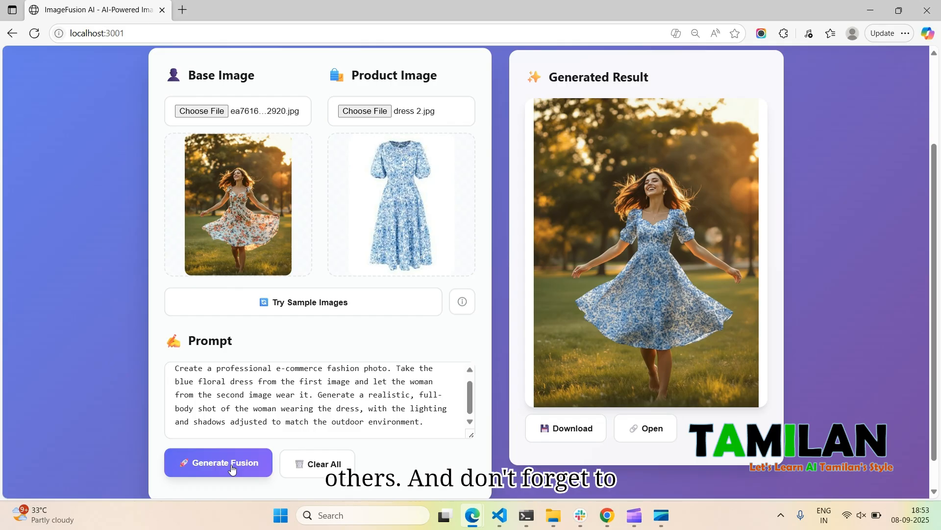
left_click(242, 201)
double_click(351, 133)
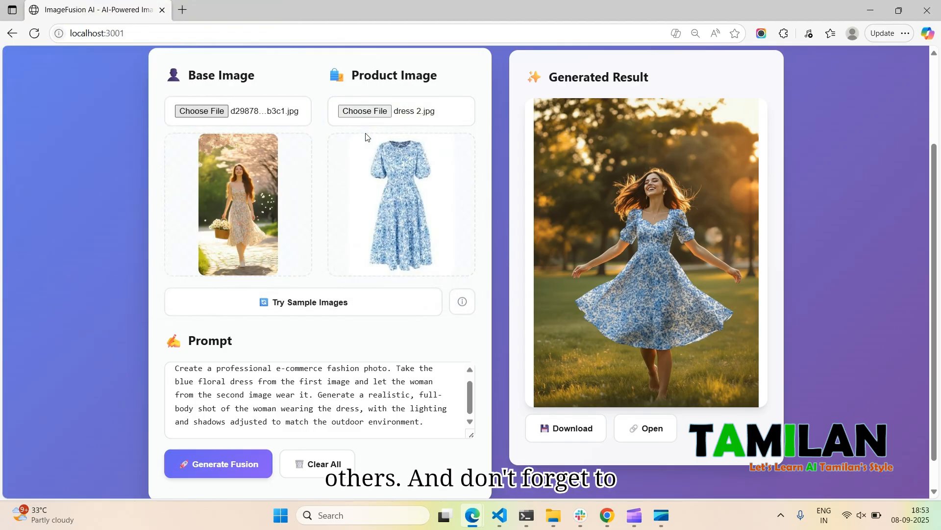
left_click(214, 475)
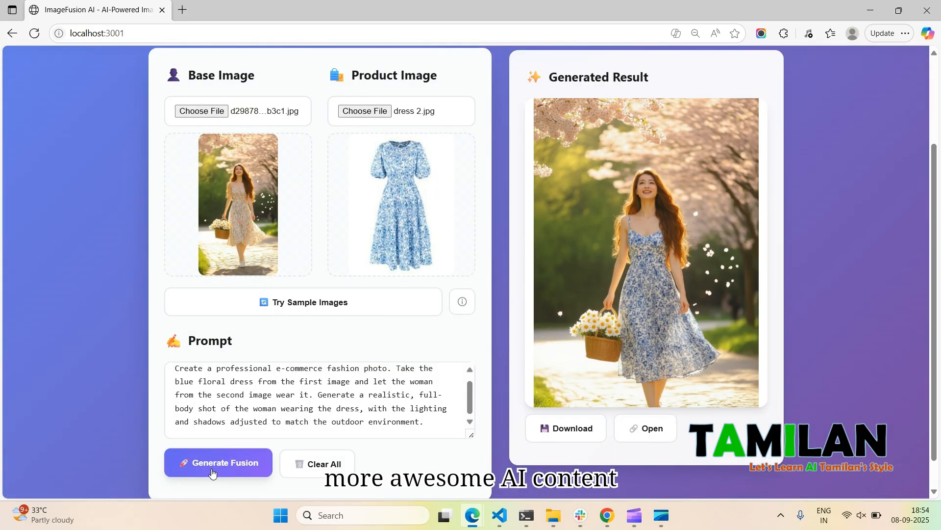
Step: Replace the base image with 0ed527…db25.jpg, the woman in white on the bridge, and generate the dress fusion
left_click(238, 206)
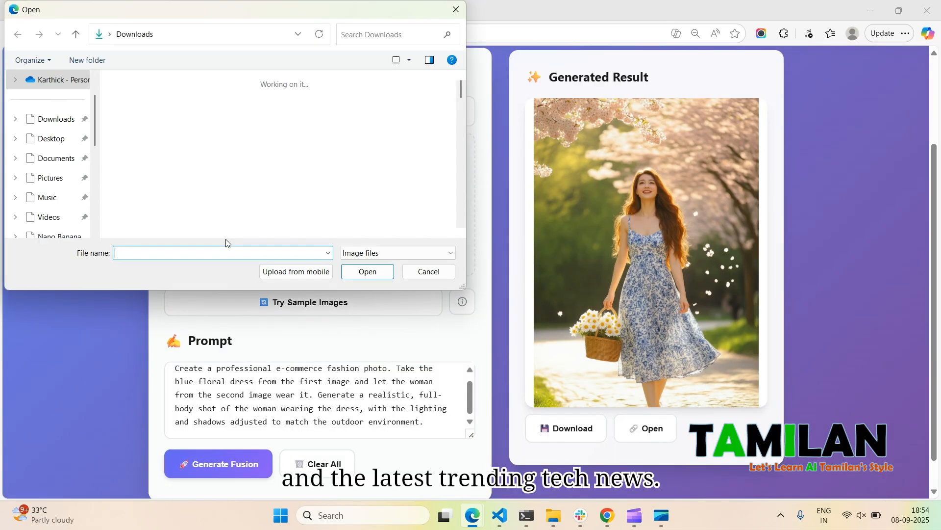
double_click(425, 126)
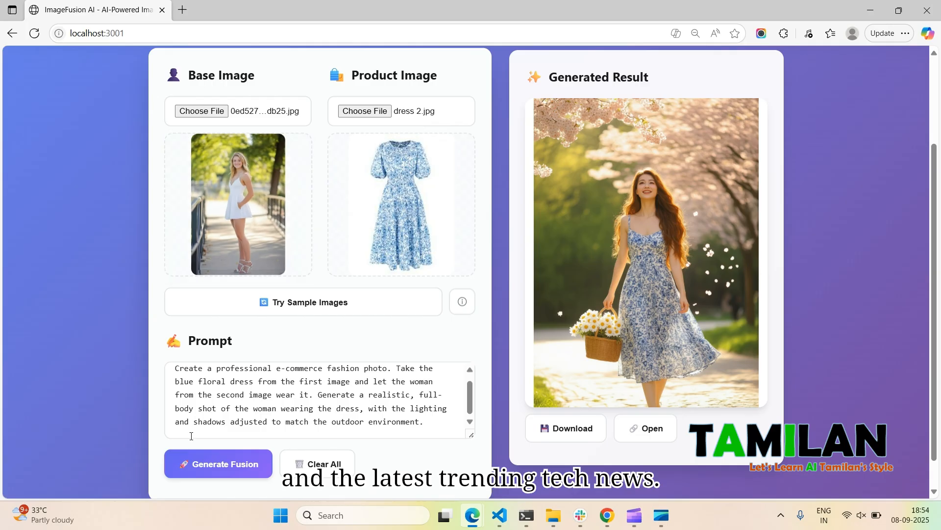
left_click(201, 463)
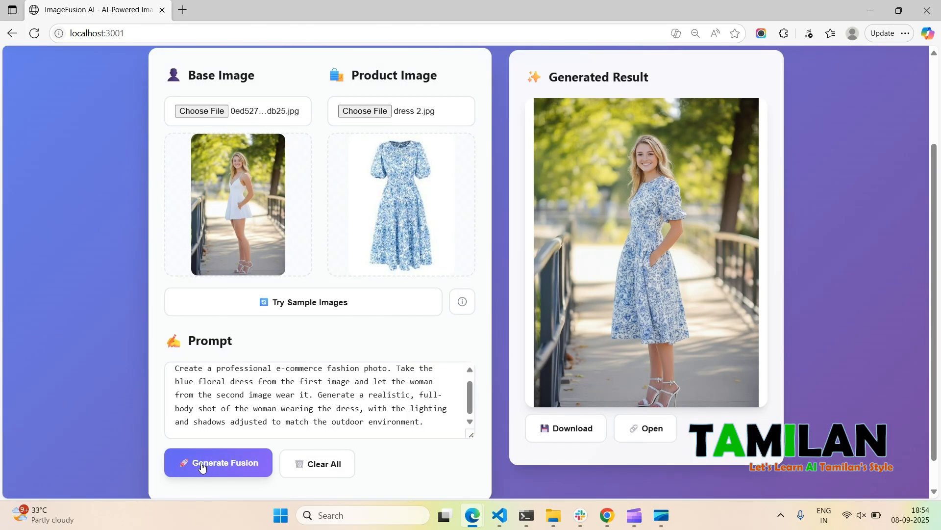